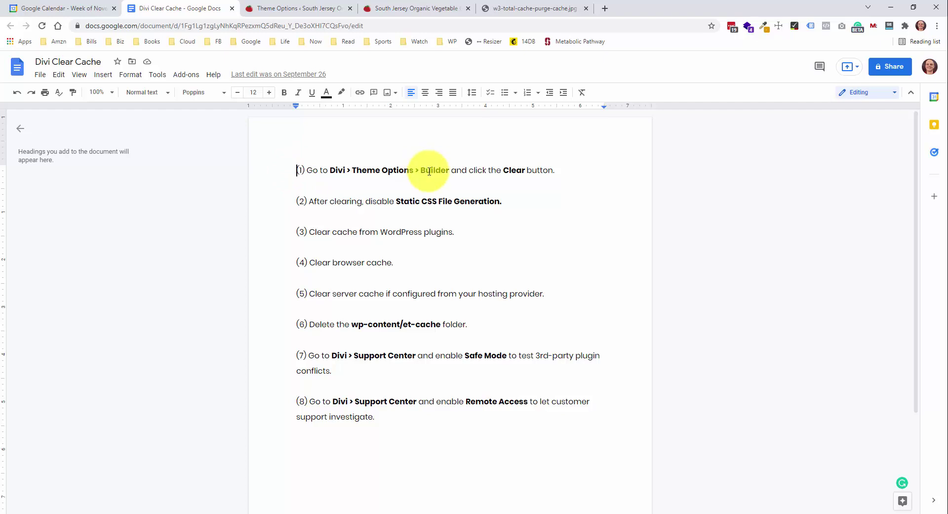
Switch from the Divi Clear Cache checklist to the Divi Theme Options page.
click(303, 10)
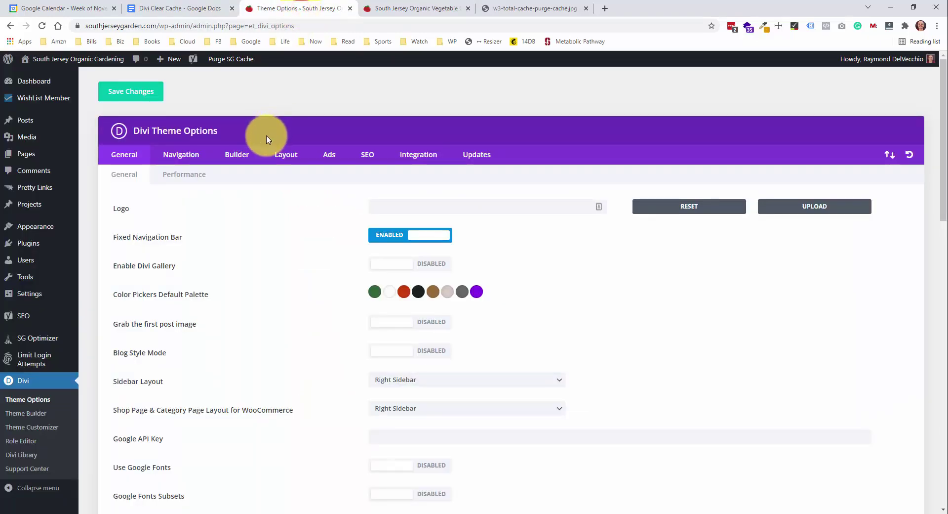
Check Static CSS File Generation under Builder > Advanced, then go back to checklist step (2).
click(239, 157)
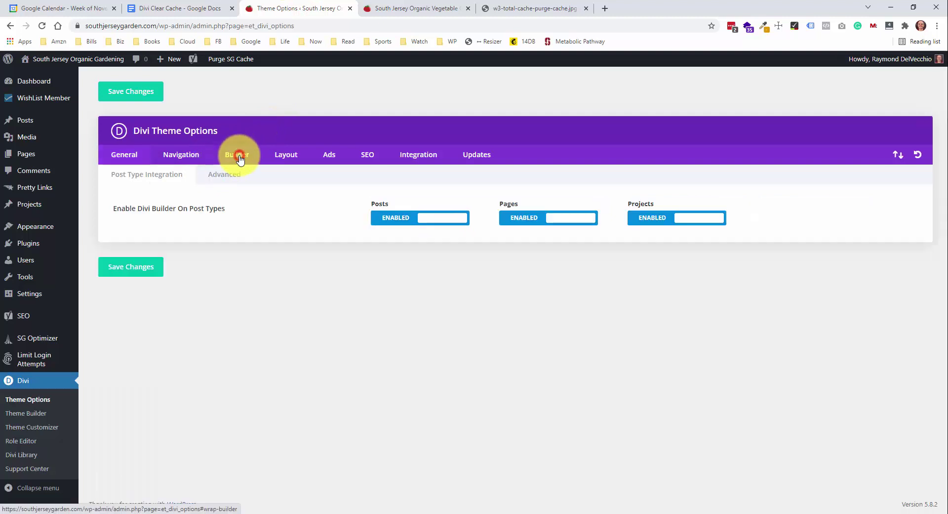
click(221, 176)
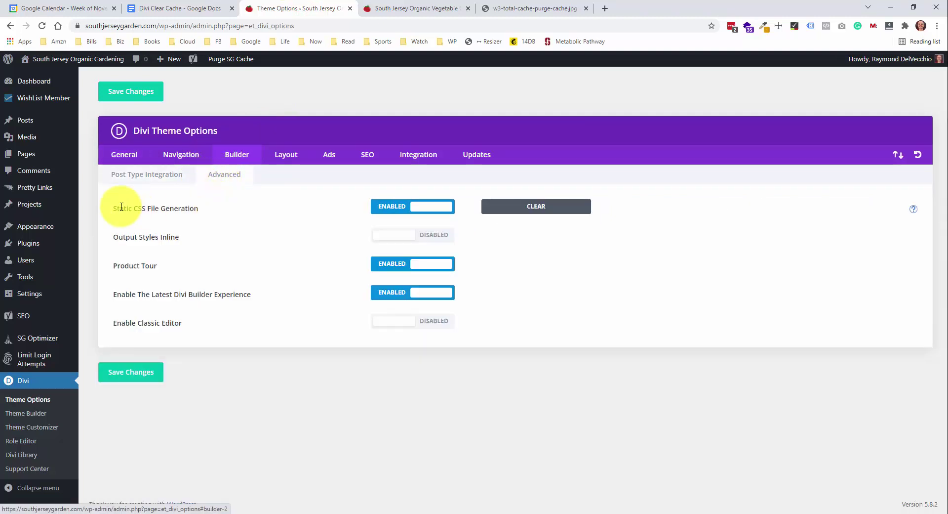
drag(113, 208, 200, 208)
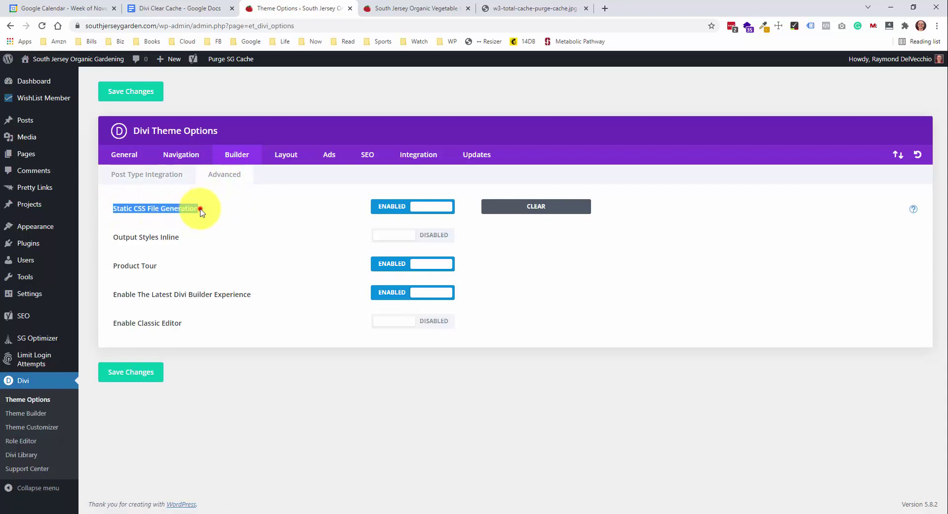
click(200, 208)
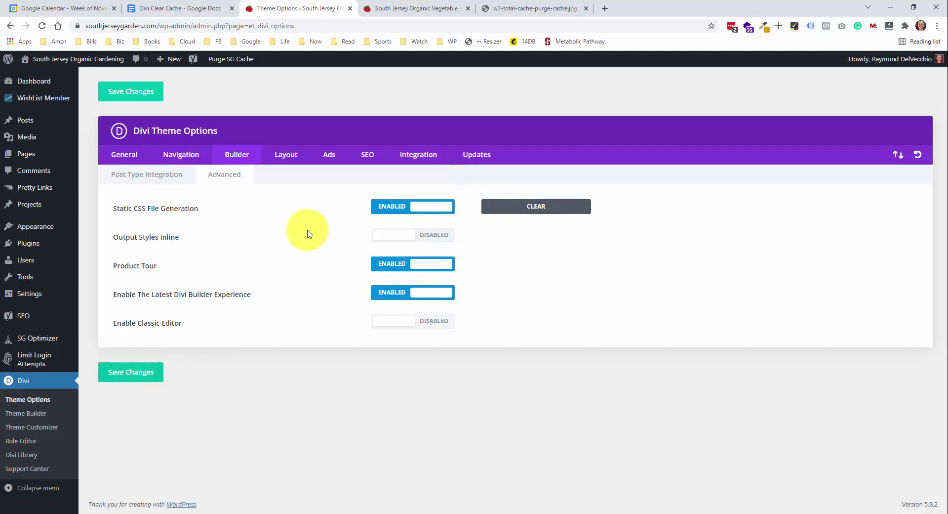
click(214, 10)
key(Down)
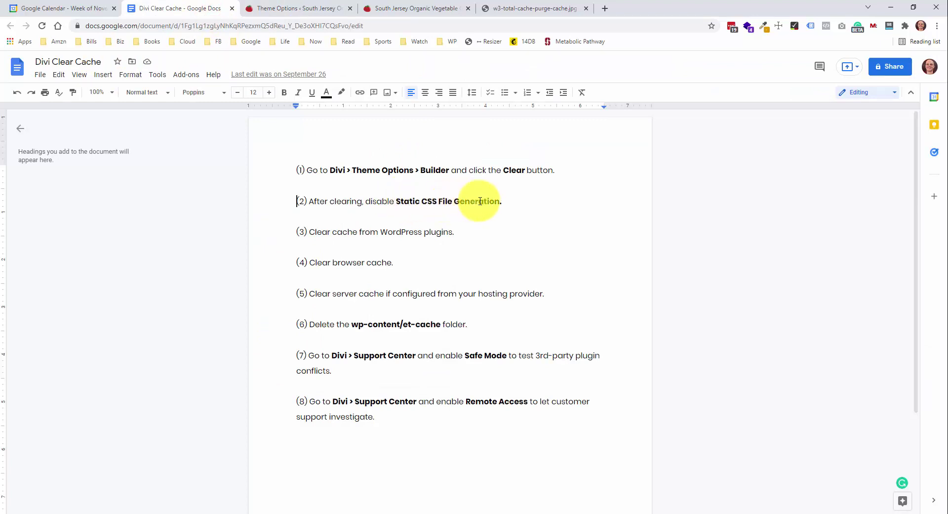
drag(475, 233, 315, 233)
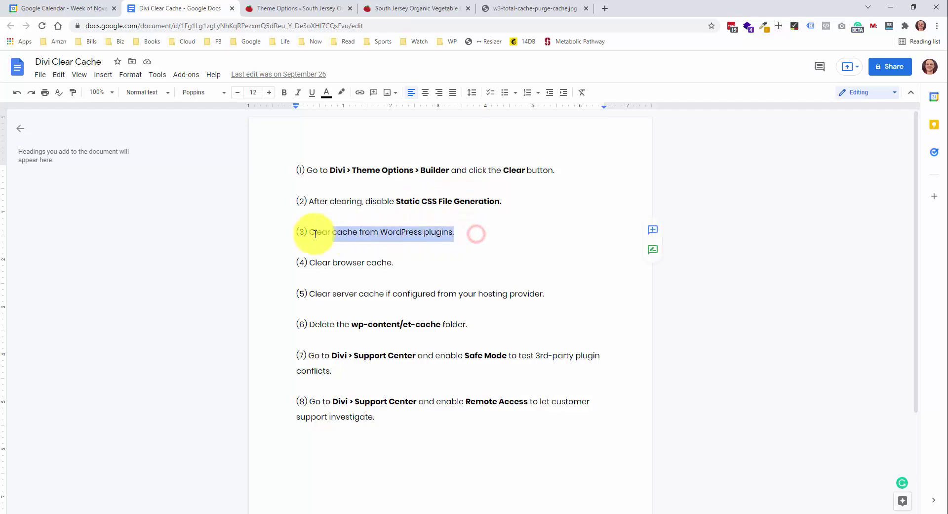
click(337, 232)
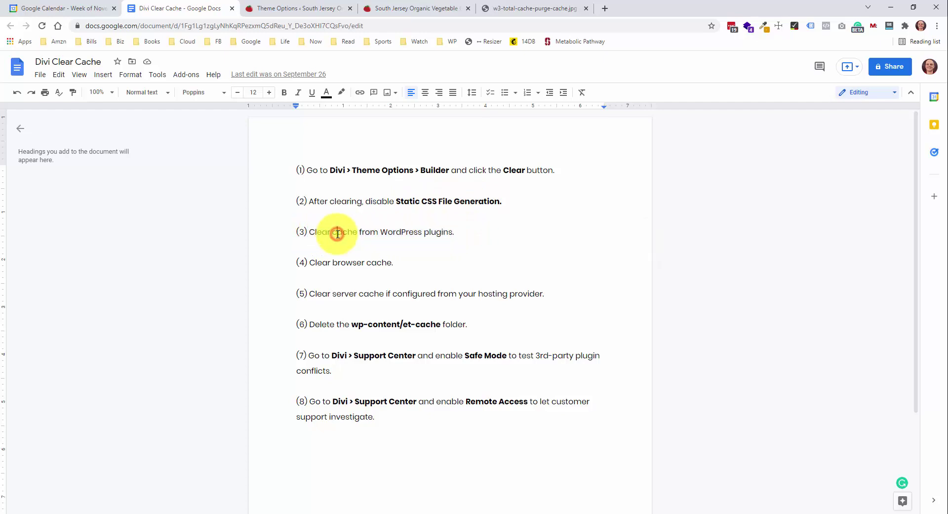
click(302, 12)
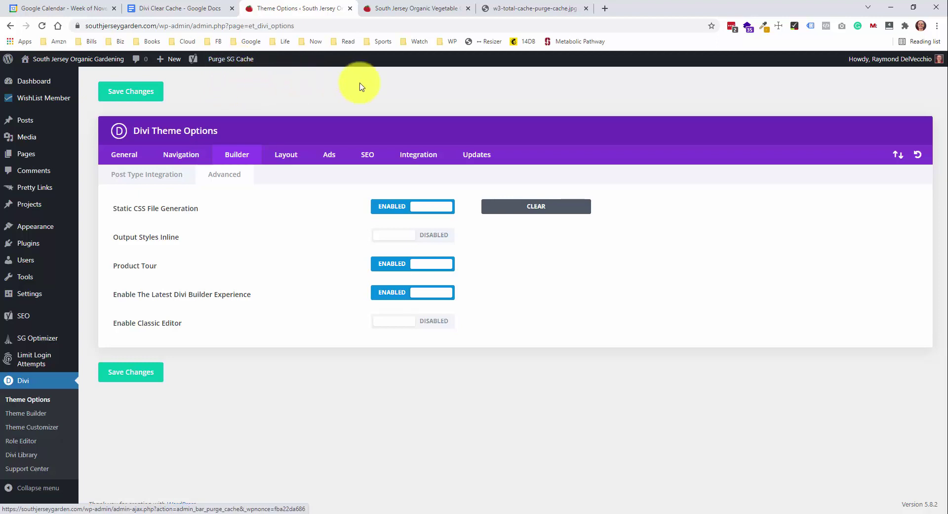
click(527, 13)
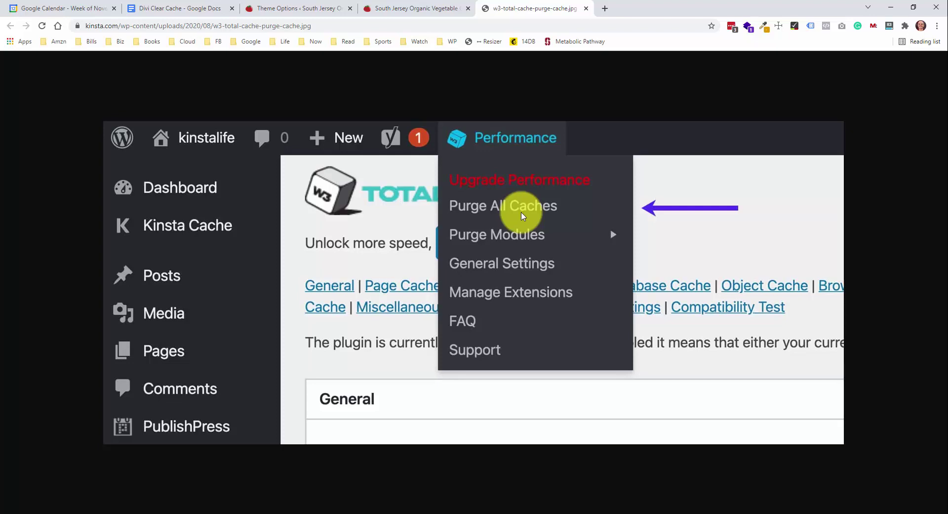
click(207, 9)
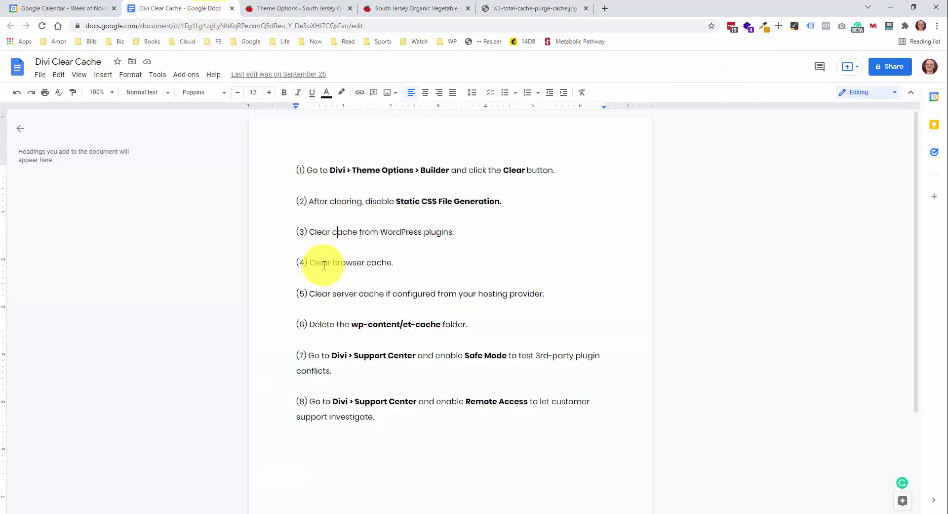
drag(309, 263, 418, 263)
click(418, 263)
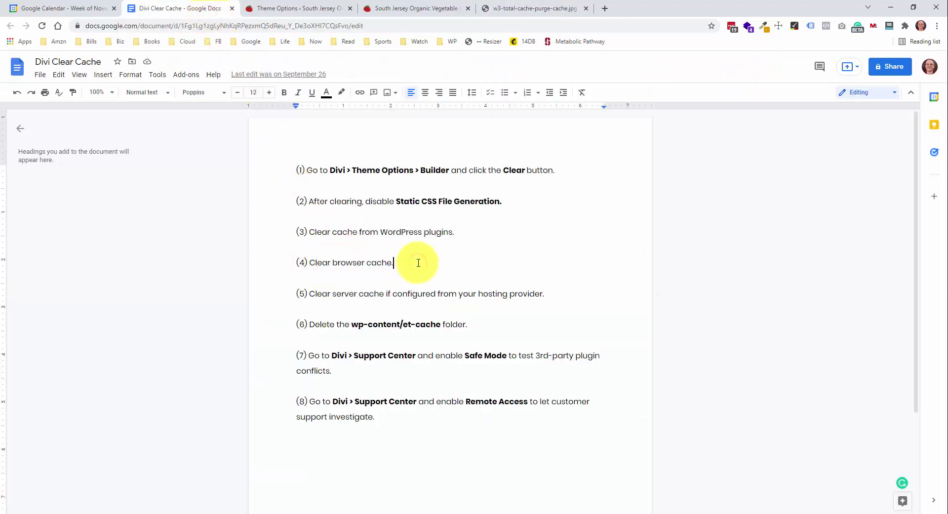
click(383, 8)
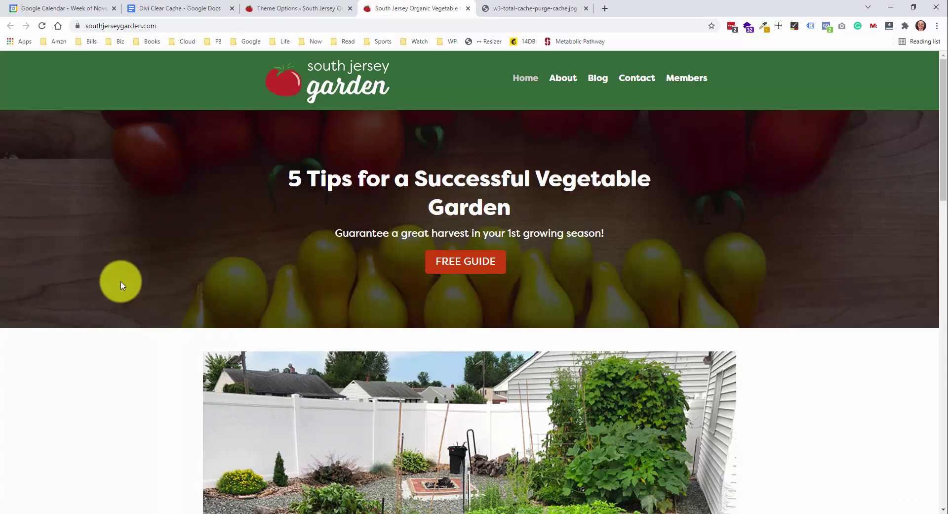
right_click(128, 255)
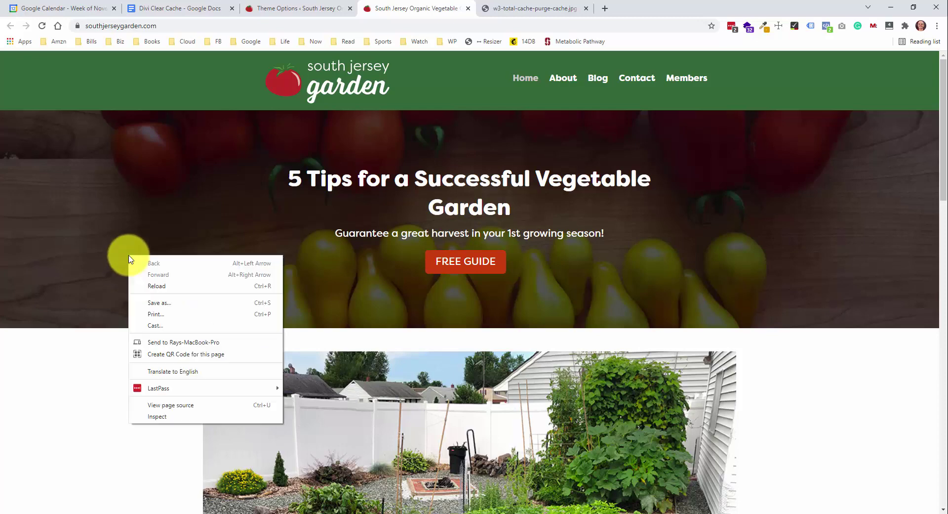
click(176, 419)
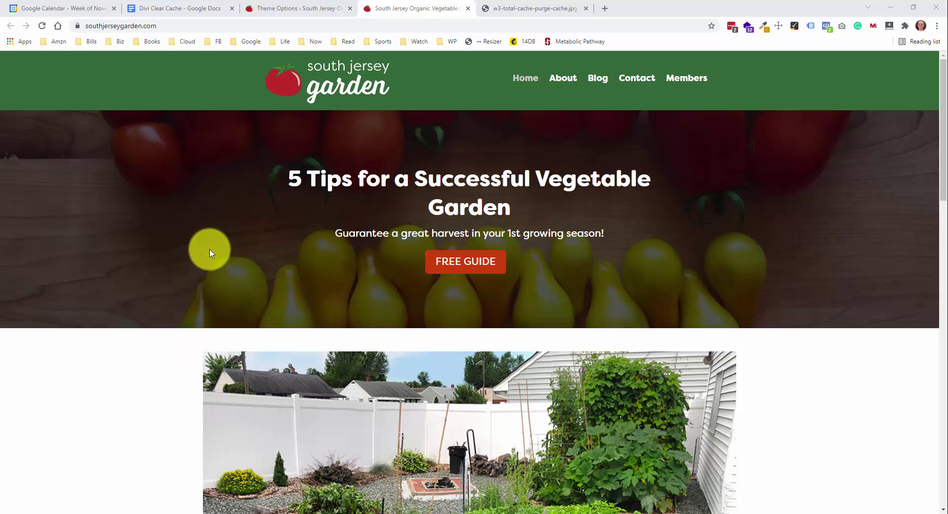
click(42, 27)
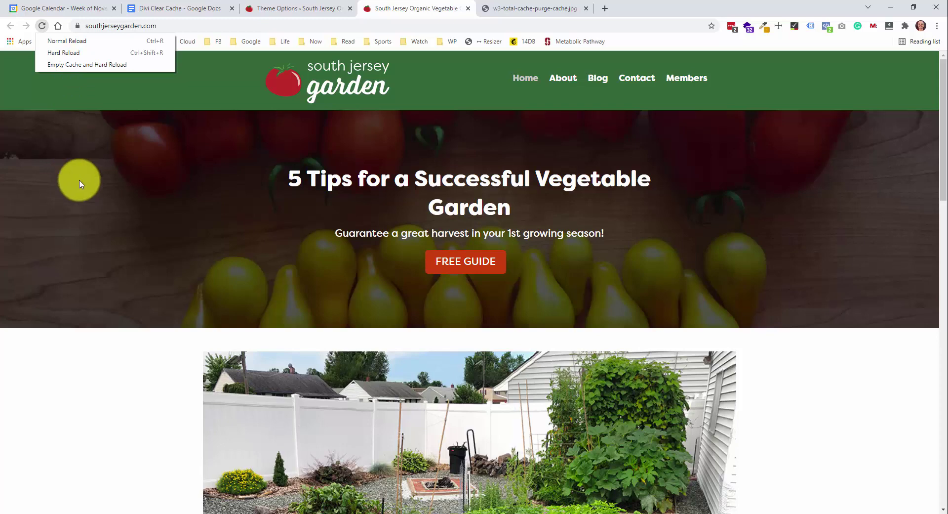
click(90, 191)
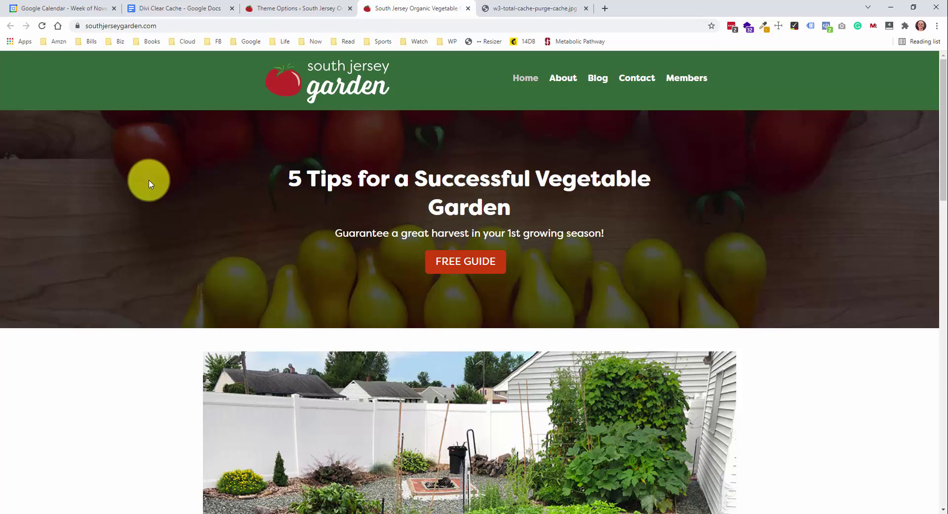
click(185, 8)
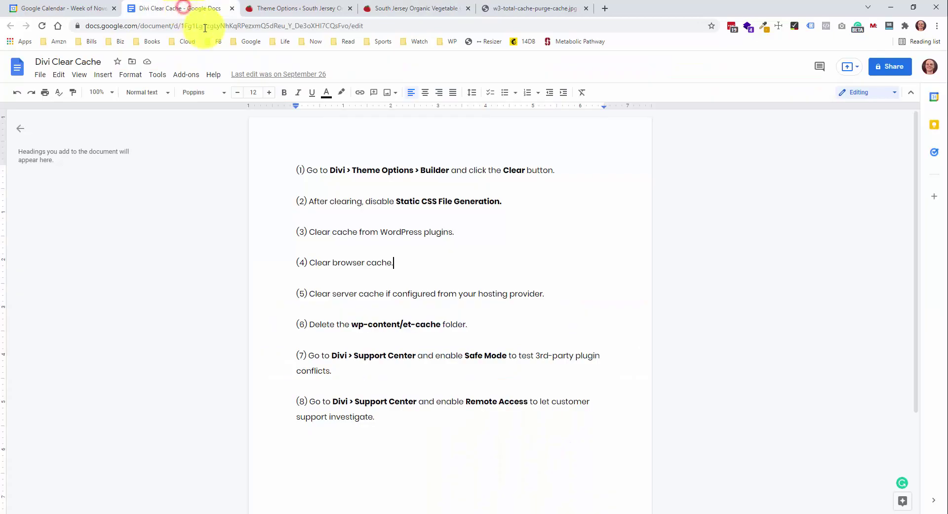
Highlight checklist step (5) about server cache, then switch over to FileZilla.
click(308, 295)
drag(308, 295, 554, 294)
click(554, 293)
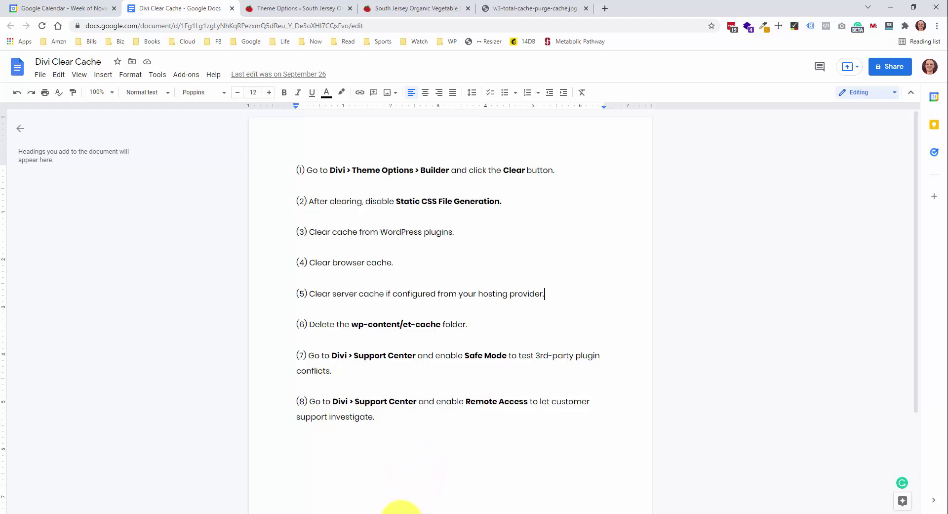
key(alt+Tab)
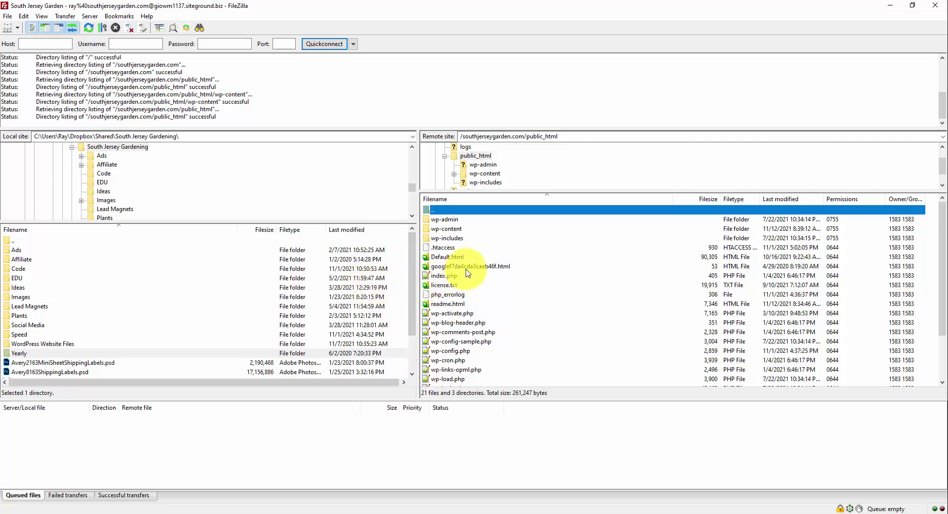
Point out wp-admin, wp-content and wp-includes on the server, then open wp-content.
click(469, 219)
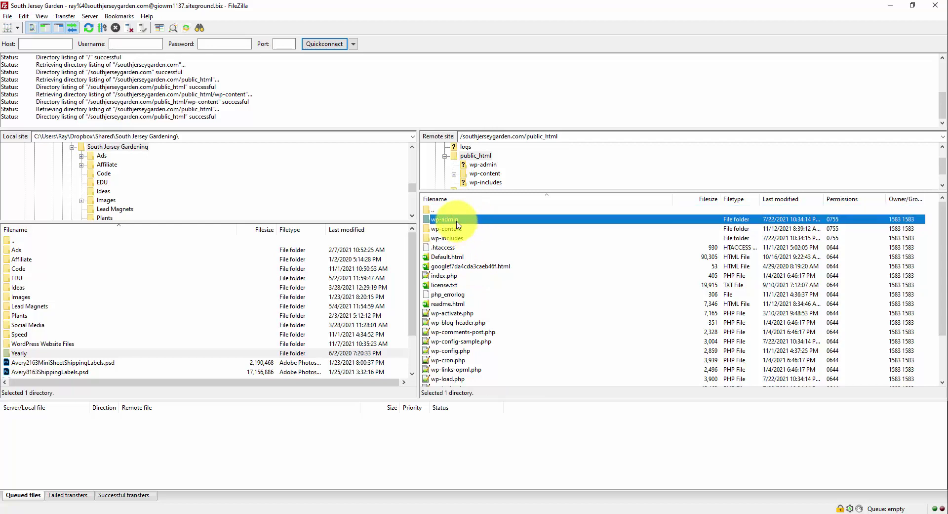
click(459, 229)
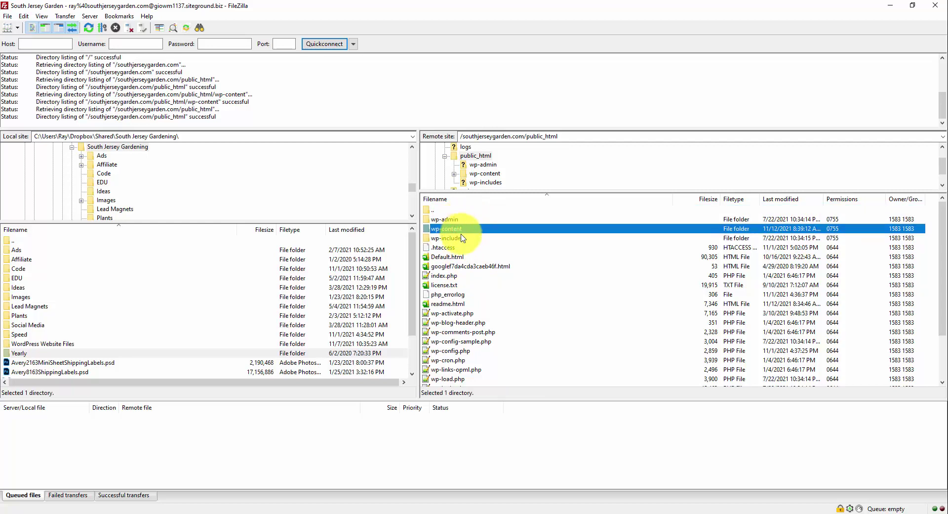
click(462, 238)
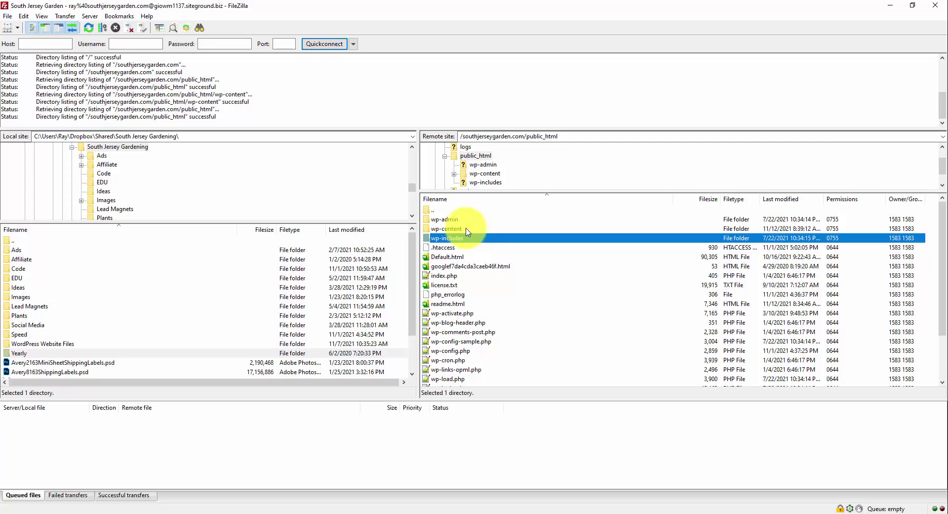
double_click(466, 230)
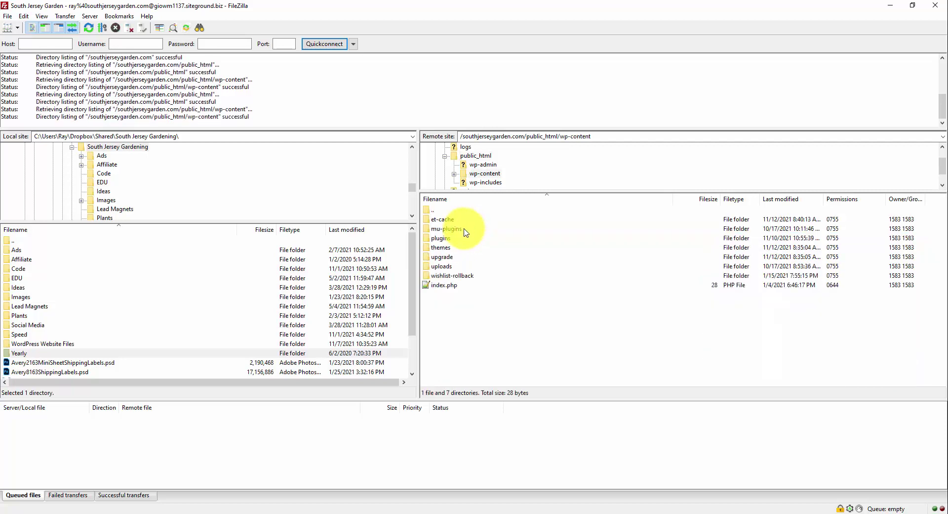
Point out plugins, themes and et-cache, bringing up et-cache's actions without deleting it.
click(453, 237)
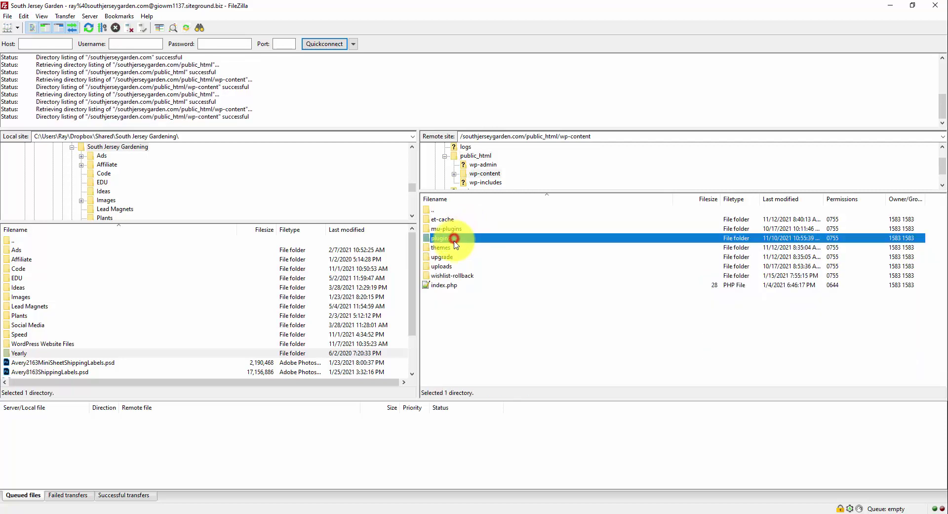
click(455, 246)
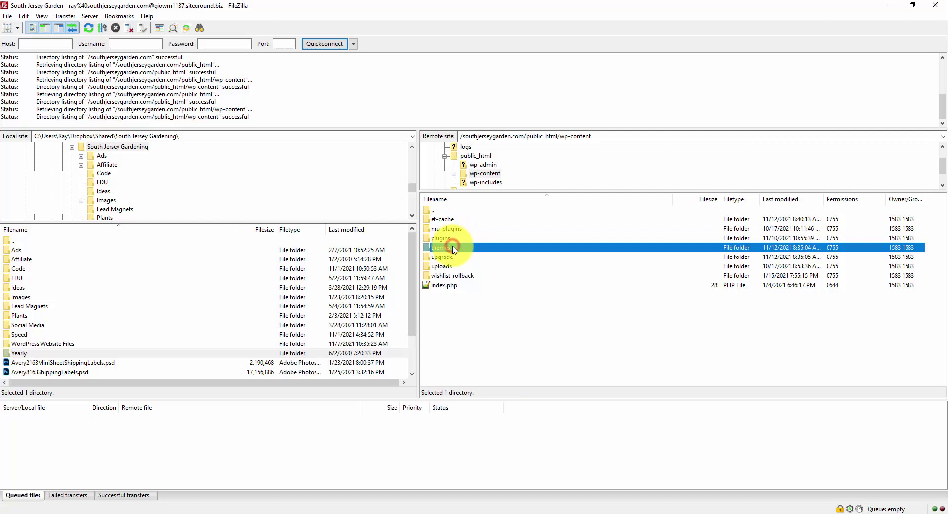
click(459, 221)
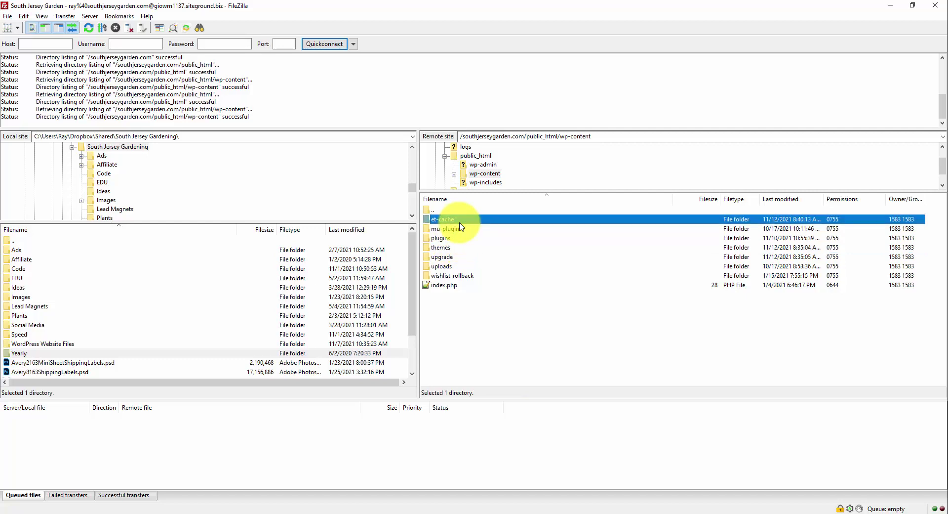
right_click(463, 224)
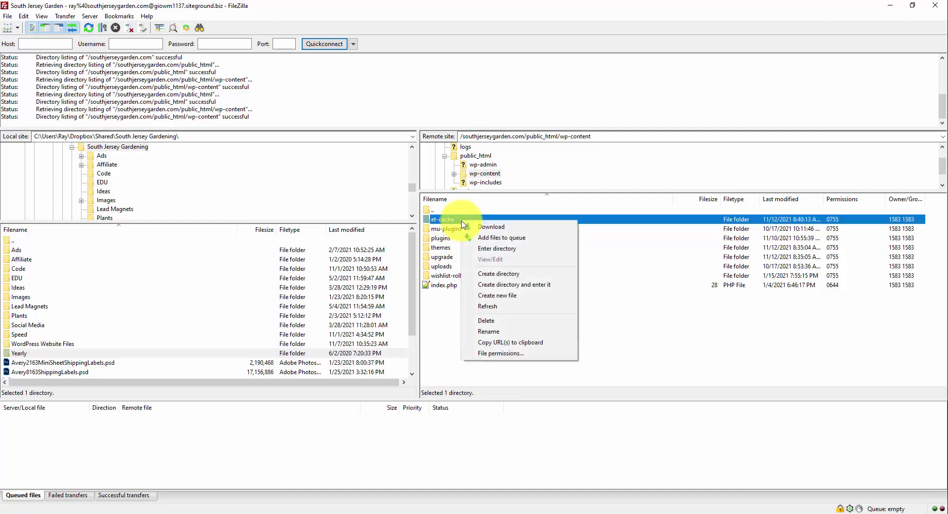
click(437, 298)
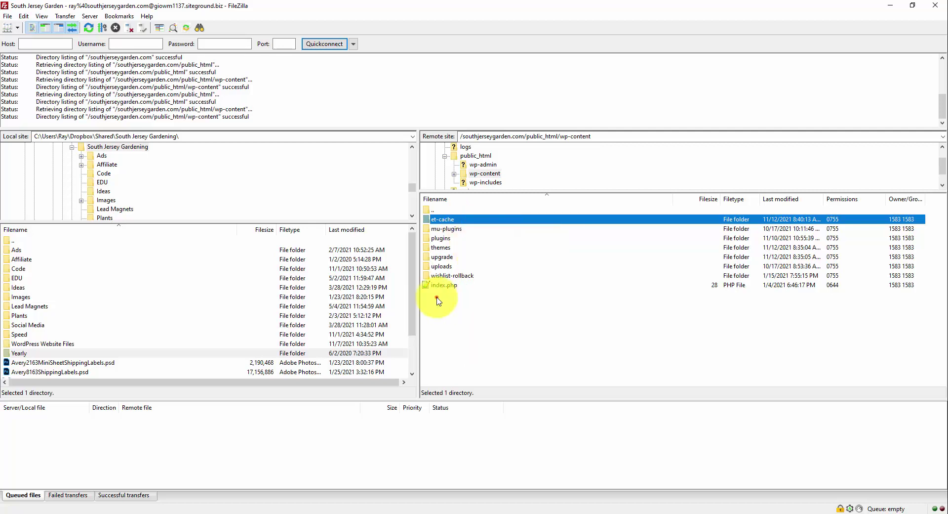
click(437, 298)
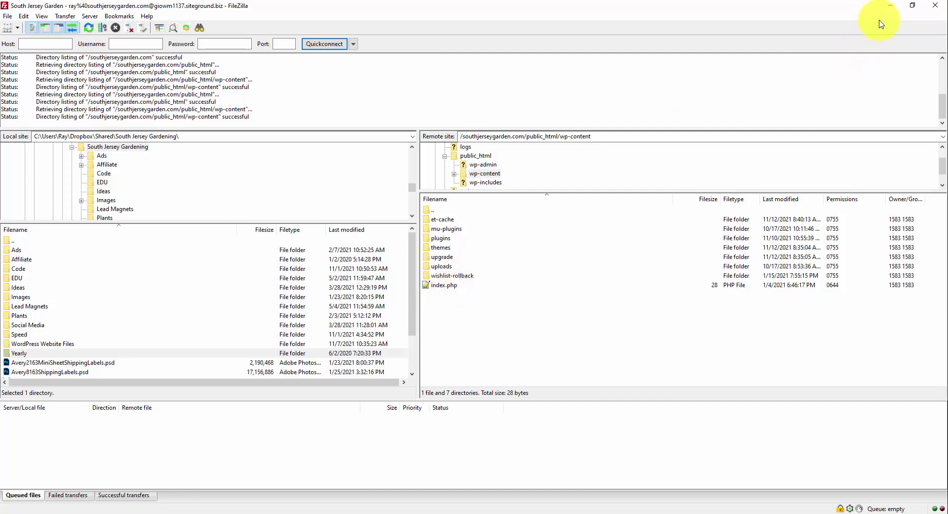
Minimize FileZilla, open the Customizer via Appearance > Customize, then return to the checklist.
click(889, 6)
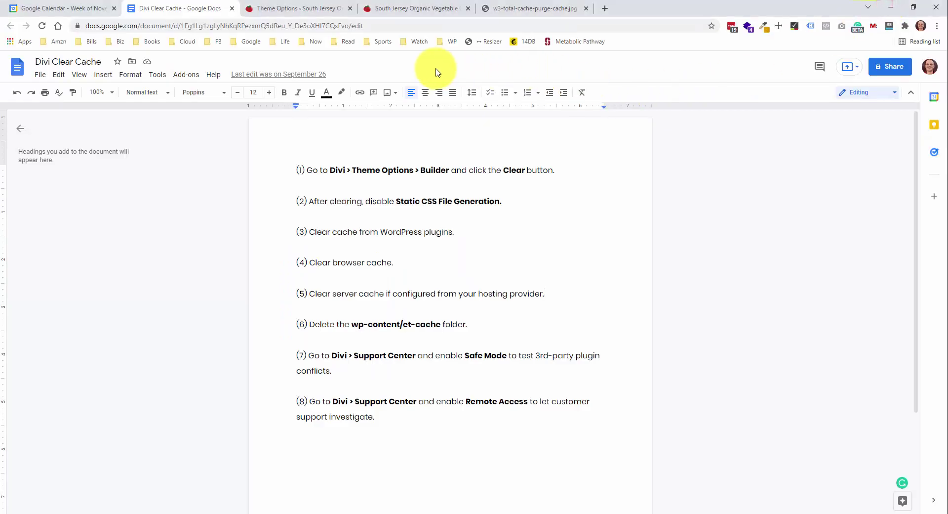
click(413, 9)
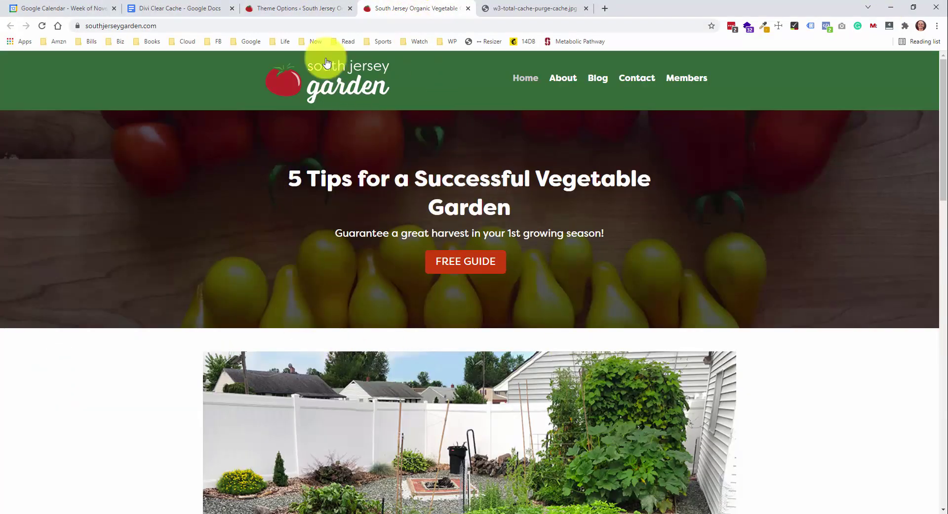
click(321, 9)
mouse_move(30, 227)
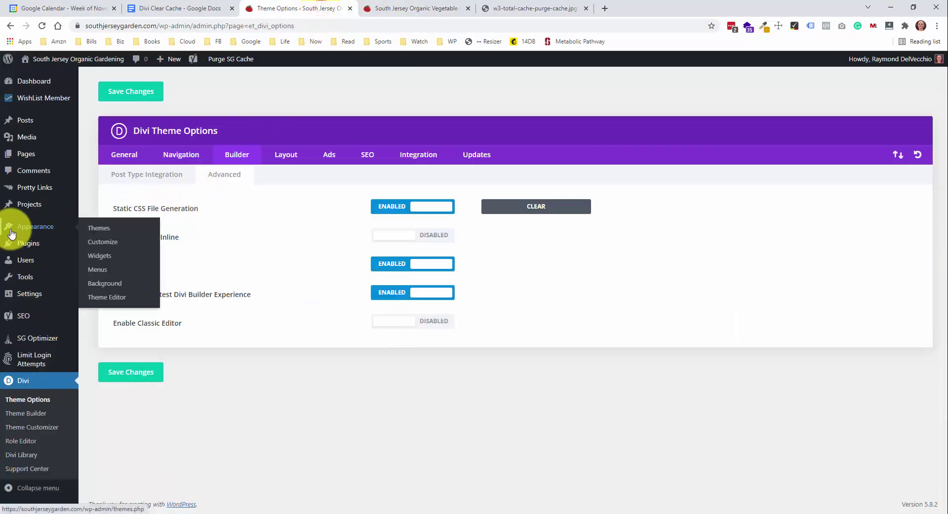
click(120, 244)
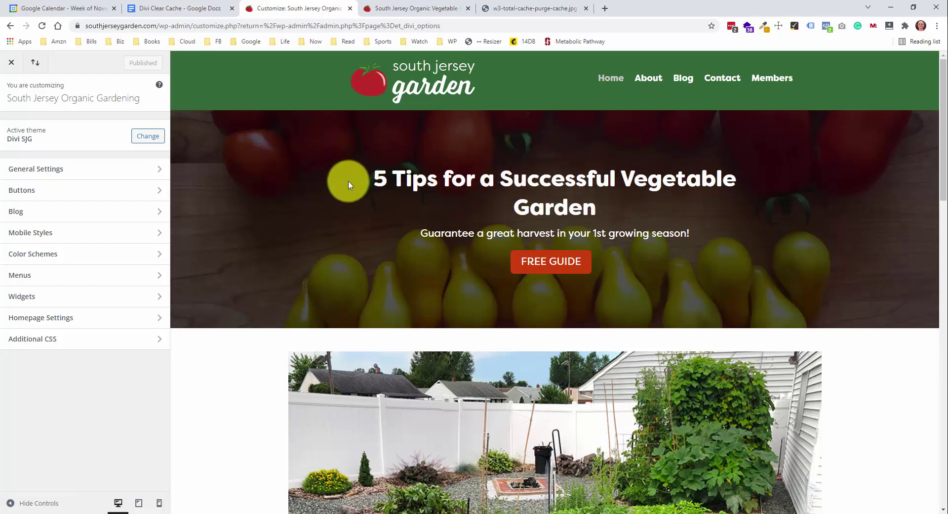
click(392, 9)
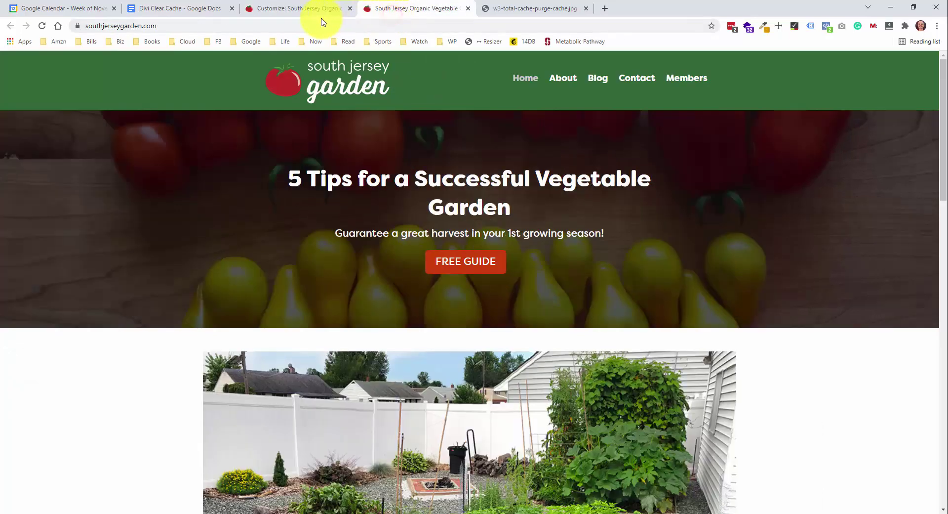
click(200, 9)
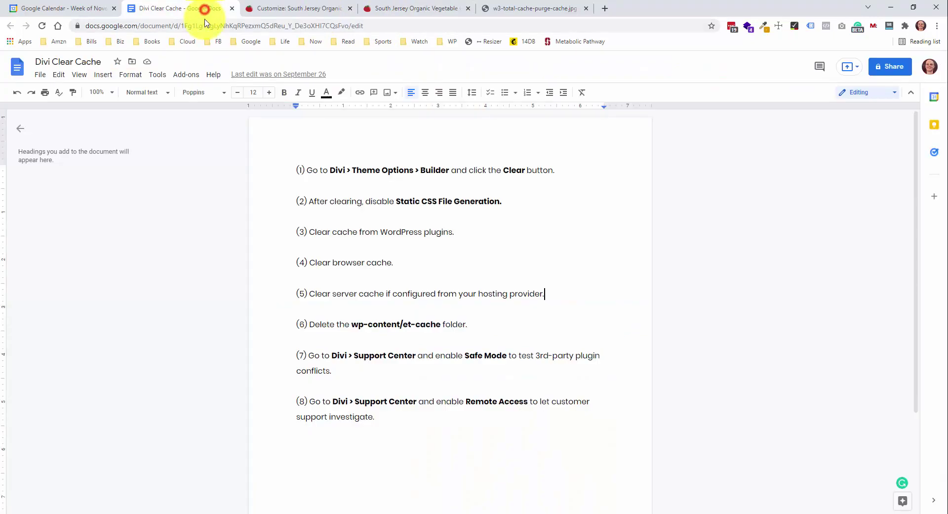
click(543, 307)
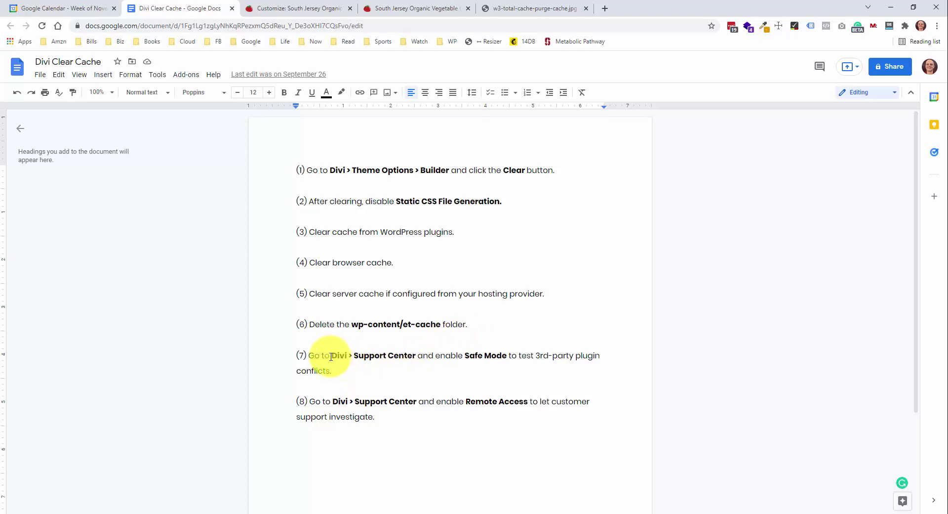
click(313, 9)
Close the Customizer and open Divi Support Center, scrolling down to the Safe Mode section.
click(11, 63)
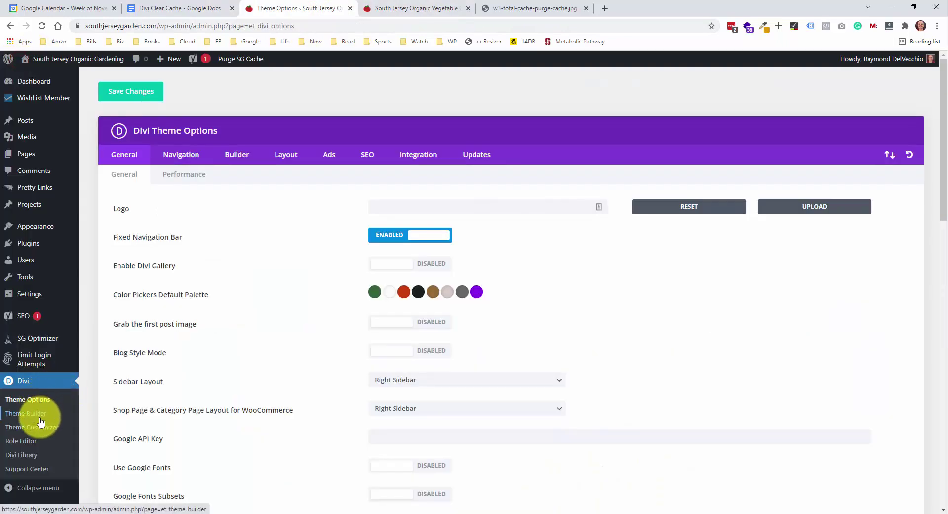
click(22, 467)
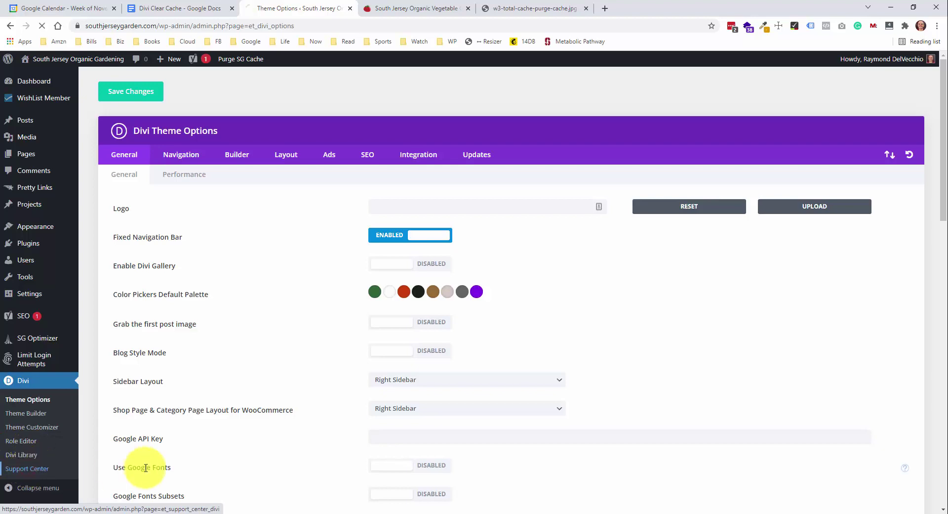
scroll(340, 222, down, 3)
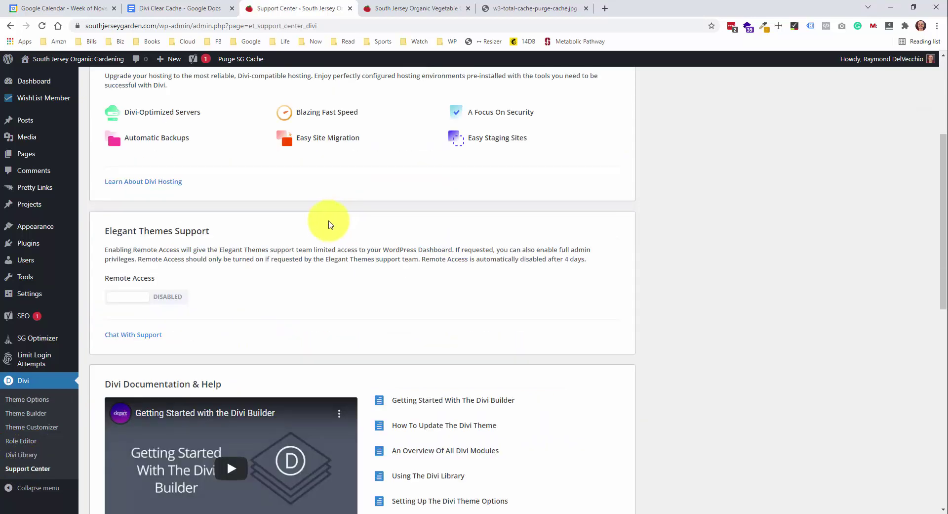
click(197, 9)
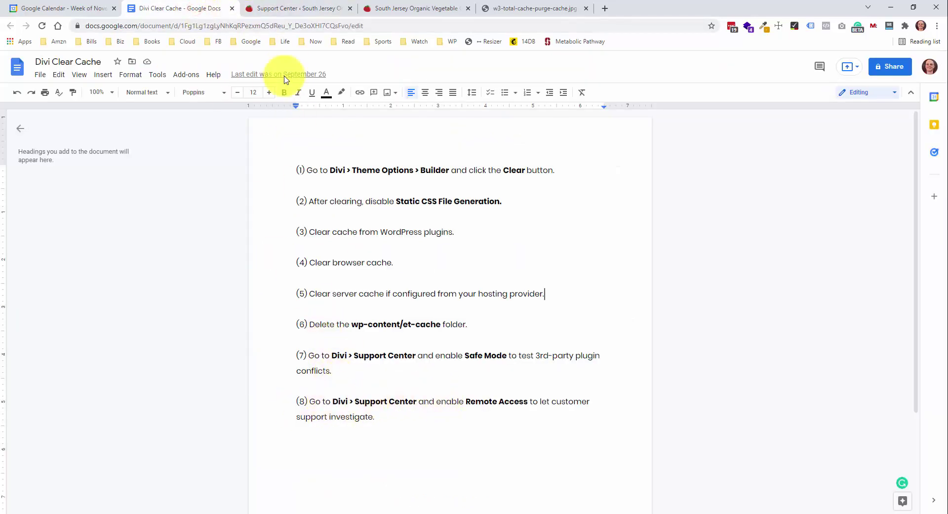
click(302, 10)
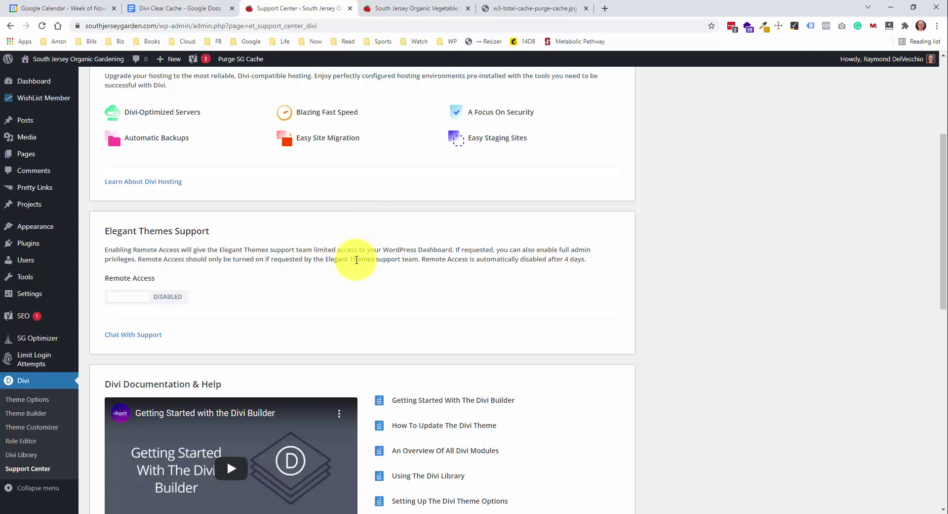
scroll(356, 260, down, 9)
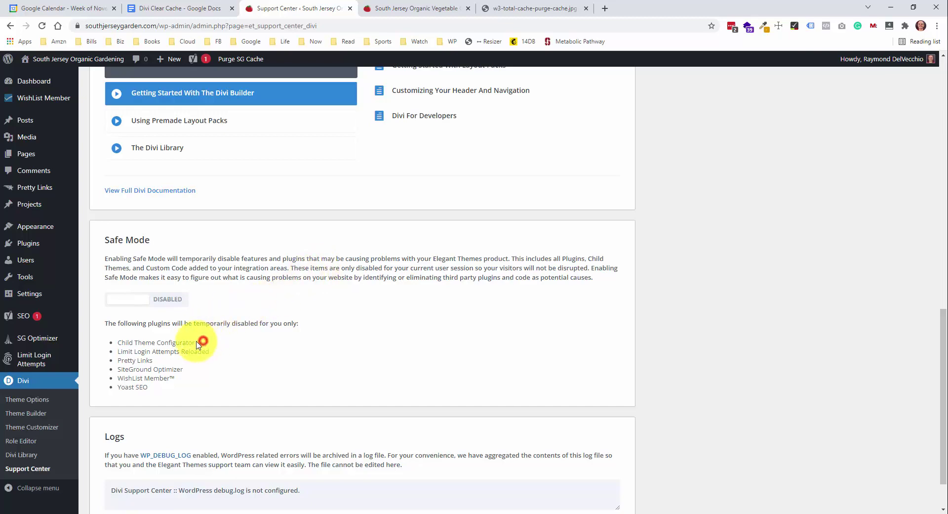
Highlight Child Theme Configurator in the Safe Mode list, then open the Installed Plugins page.
drag(200, 342, 124, 344)
click(119, 346)
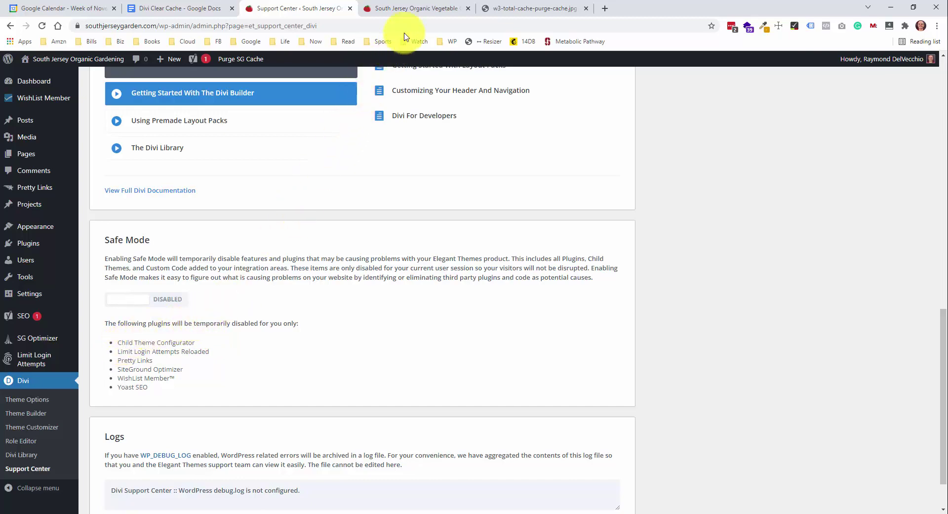
click(415, 11)
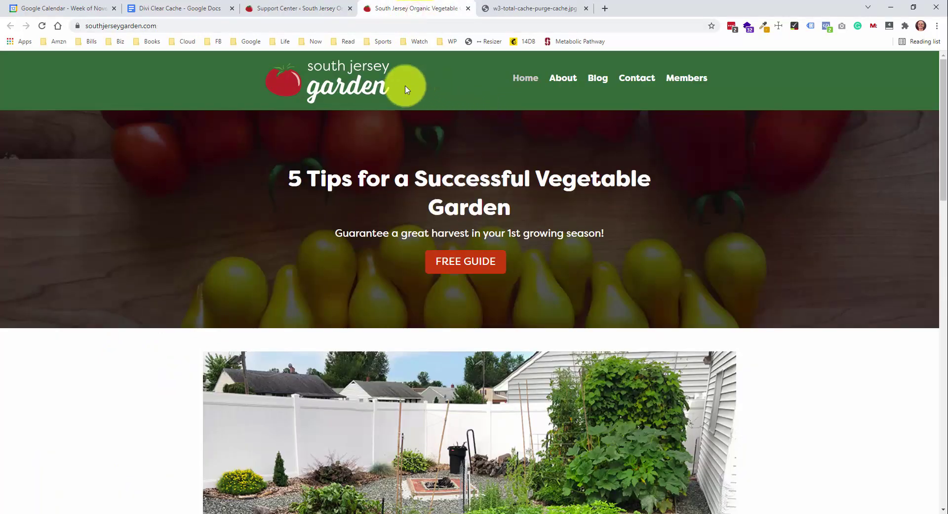
click(317, 9)
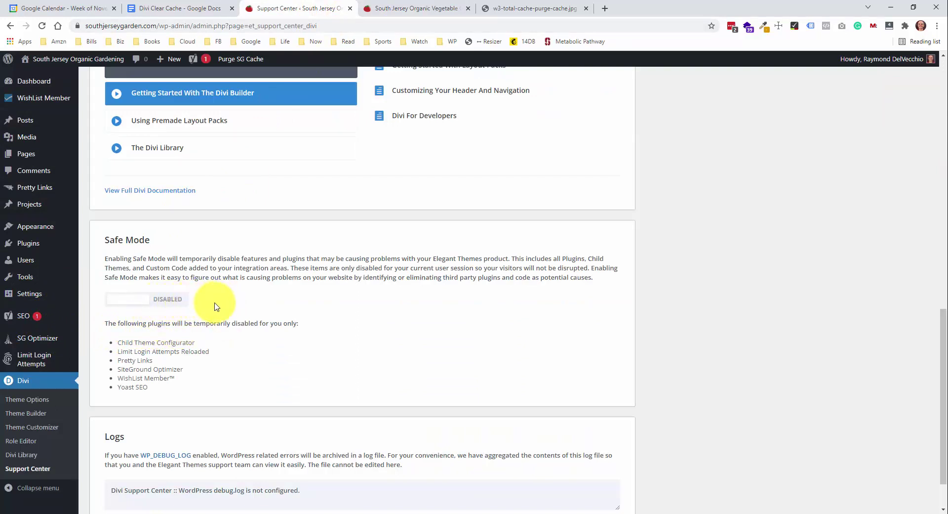
click(42, 242)
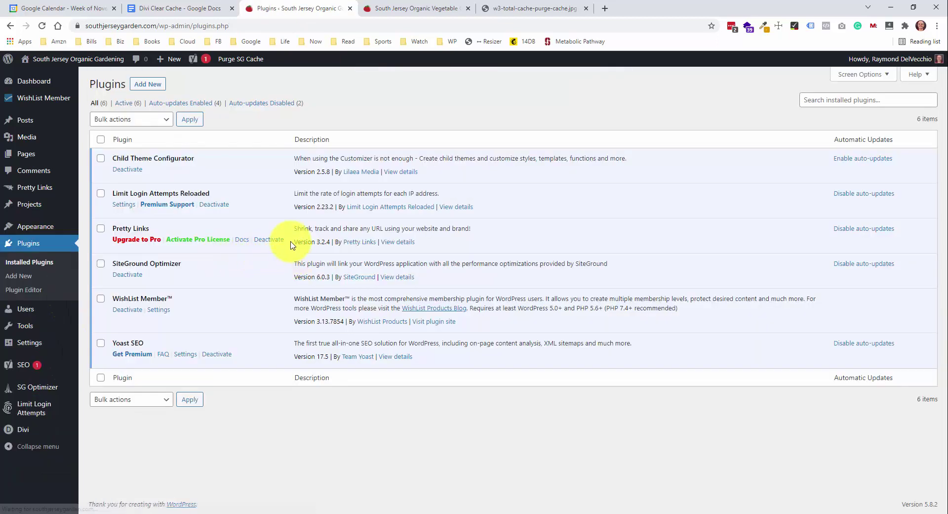